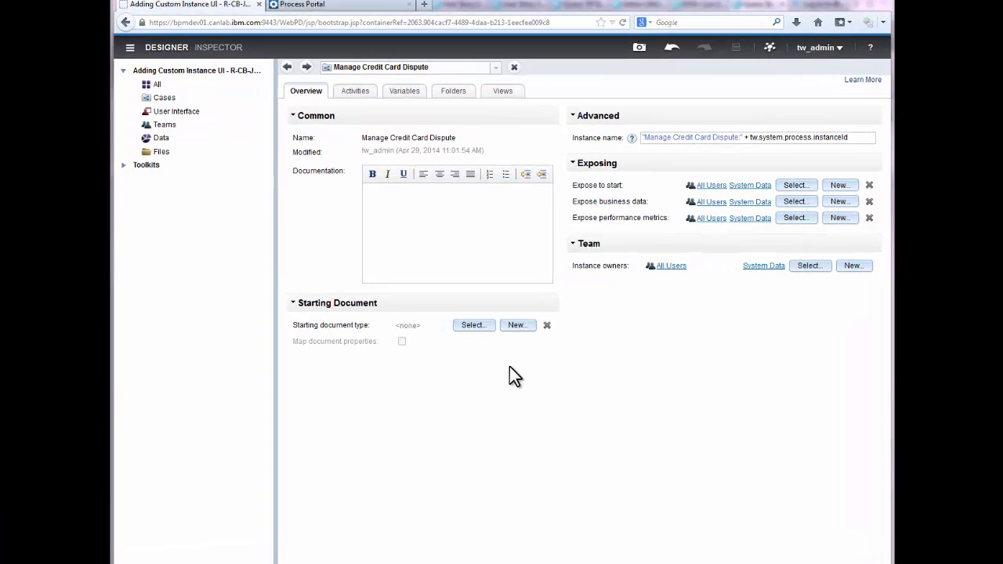
# Start a new client-side human service named Manage Dispute UI for the case's default Details UI.
pyautogui.click(501, 100)
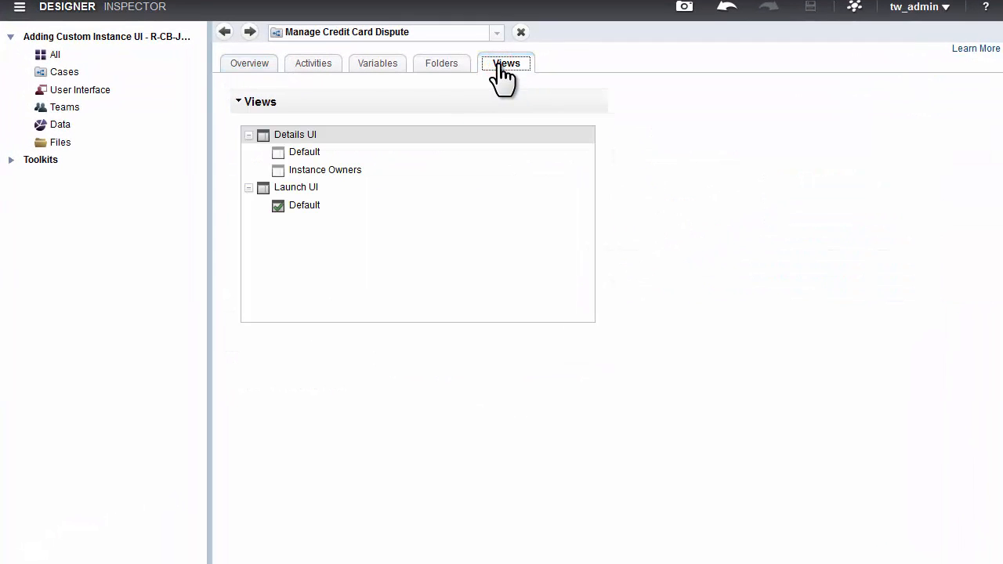
pyautogui.click(322, 151)
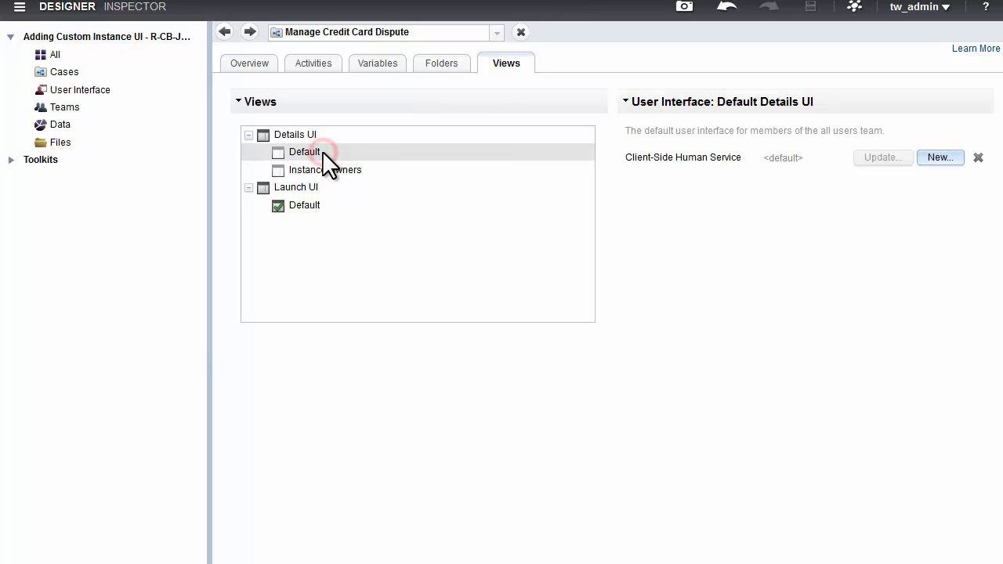
pyautogui.click(942, 157)
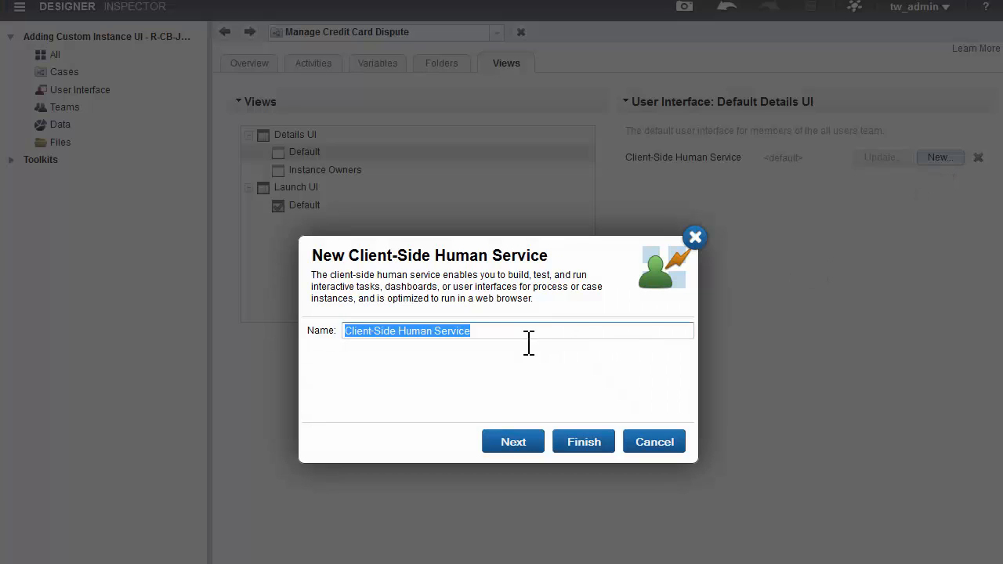
pyautogui.write('Manage')
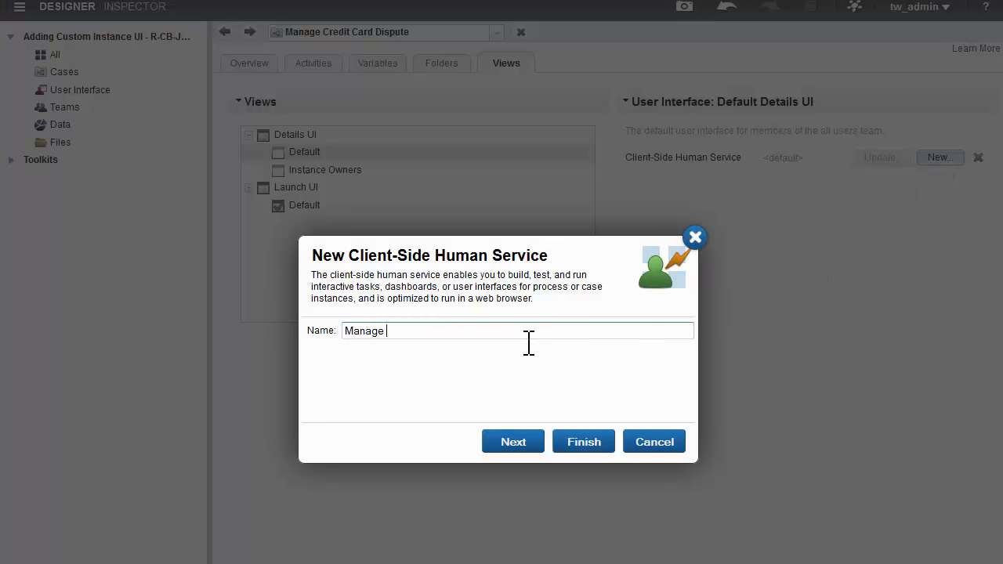
pyautogui.write(' Dispute UI')
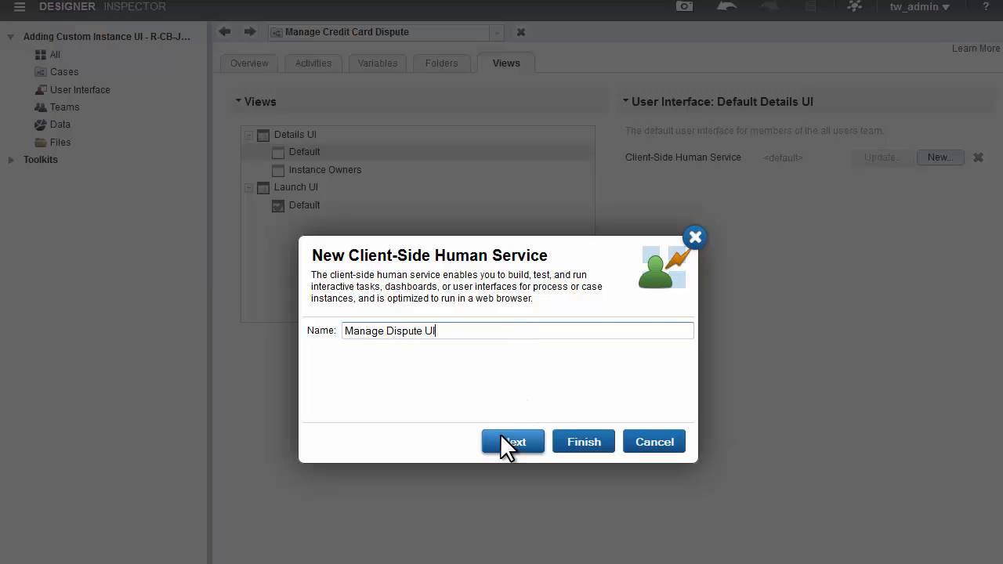
pyautogui.click(511, 443)
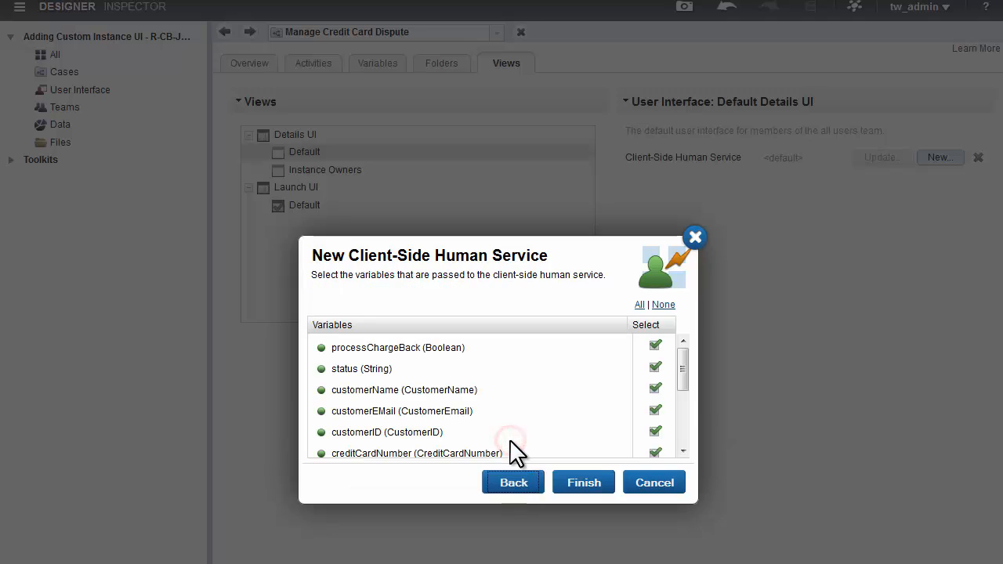
# Exclude processChargeBack, status and creditCardNumber from the variables passed to the service, and finish creating it.
pyautogui.click(655, 345)
pyautogui.click(655, 368)
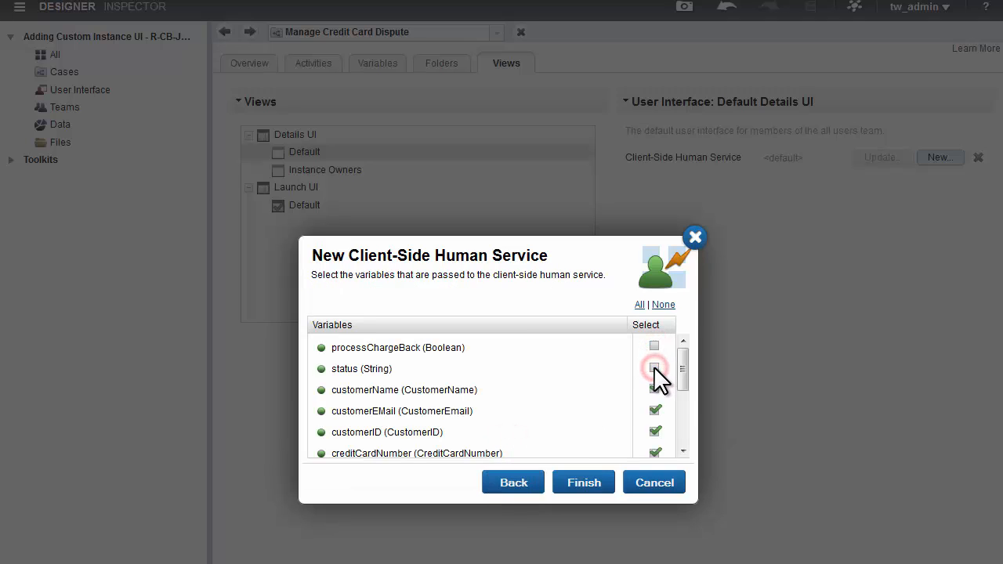
pyautogui.click(652, 454)
pyautogui.moveTo(684, 359); pyautogui.dragTo(687, 453)
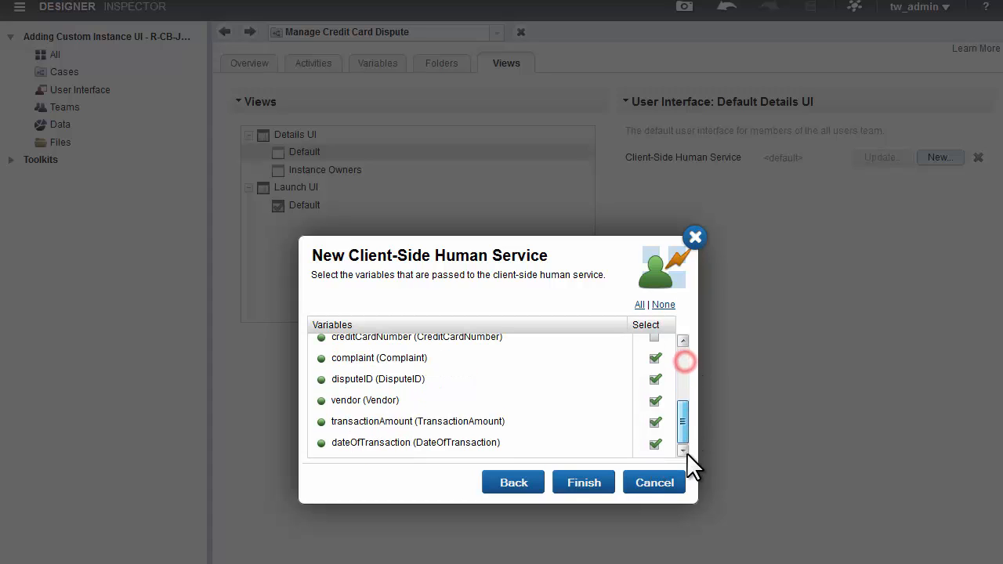
pyautogui.click(578, 479)
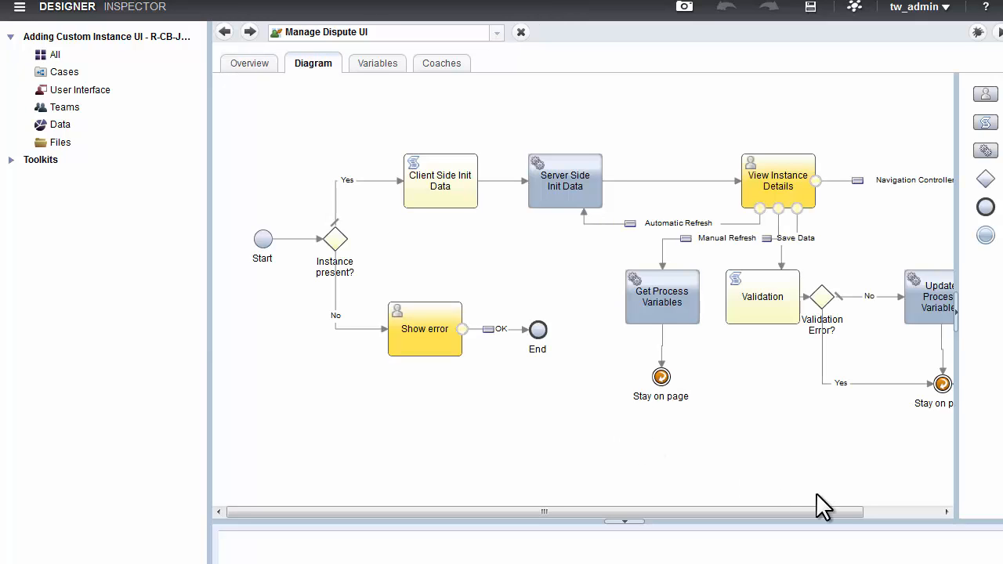
# Review the service's flow diagram and variables, and open the View Instance Details coach at its Data section.
pyautogui.moveTo(819, 507); pyautogui.dragTo(901, 512)
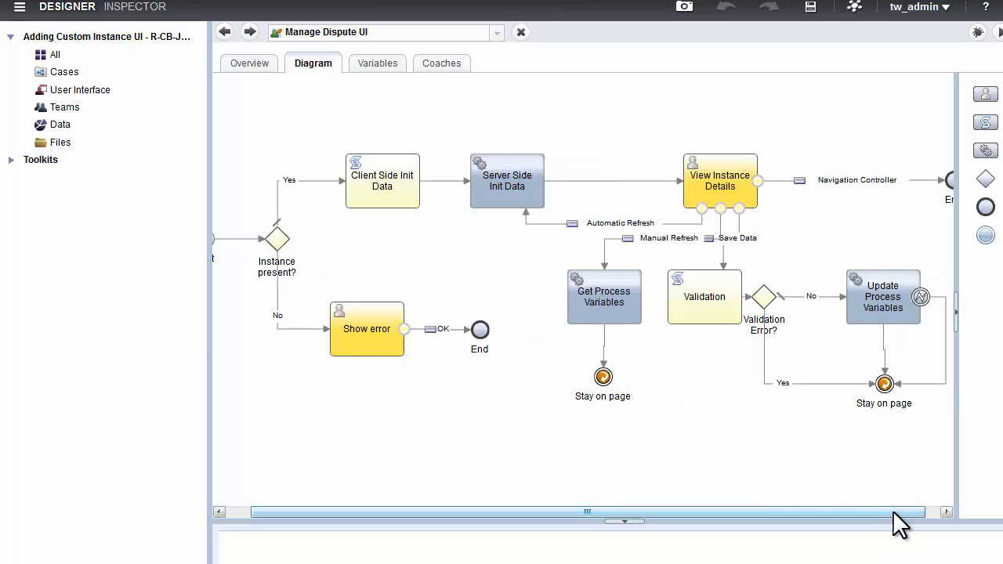
pyautogui.click(373, 65)
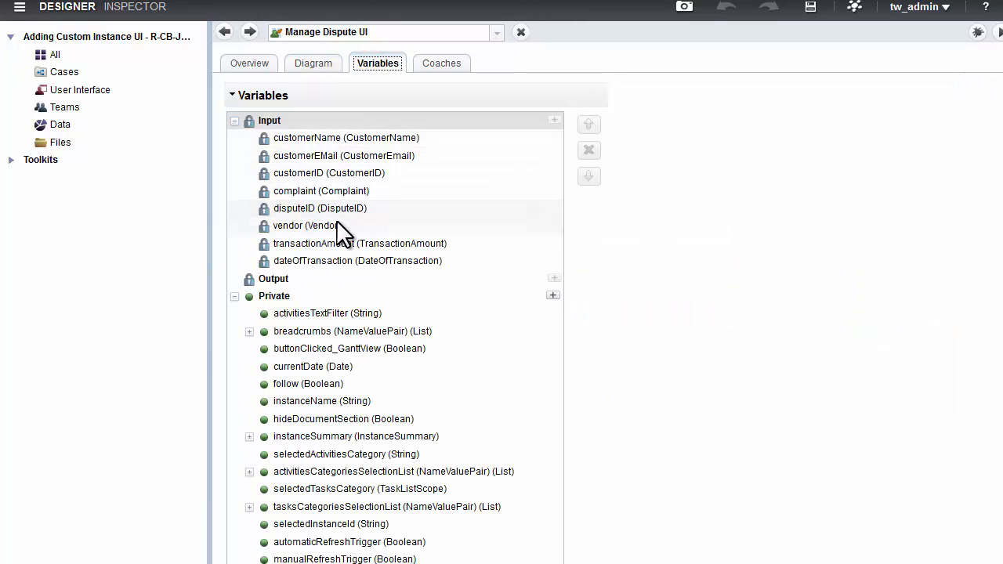
pyautogui.click(437, 64)
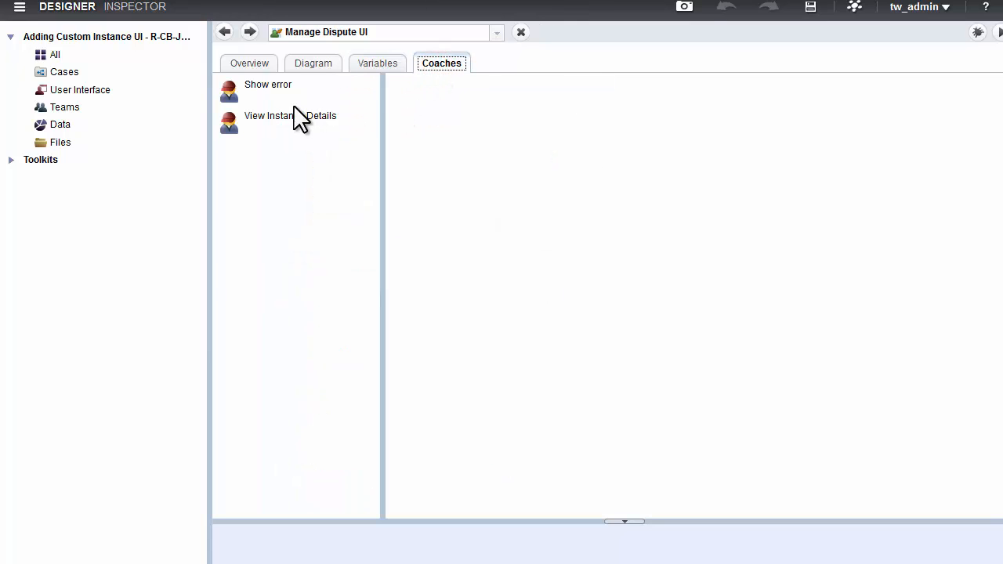
pyautogui.click(281, 113)
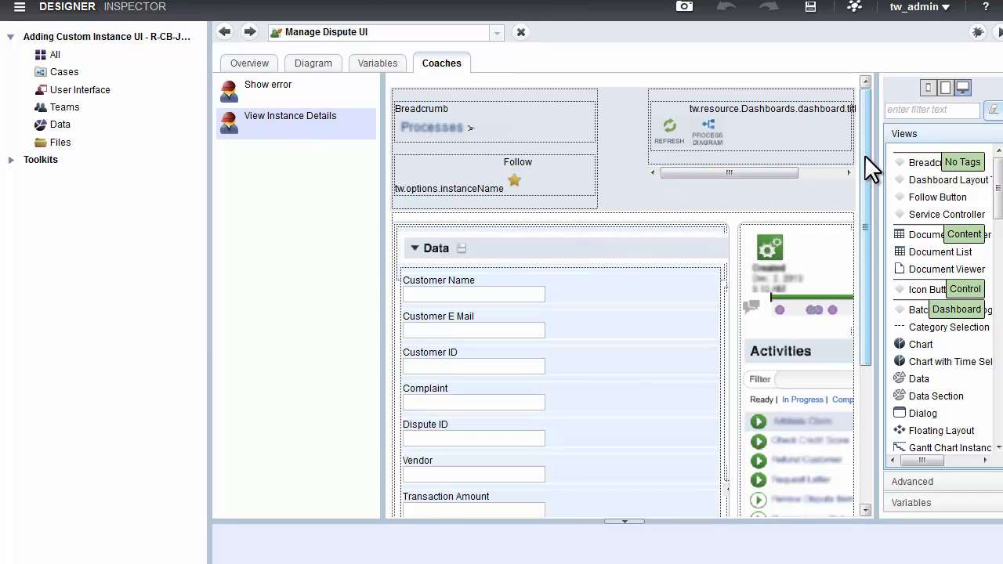
pyautogui.moveTo(864, 156); pyautogui.dragTo(864, 263)
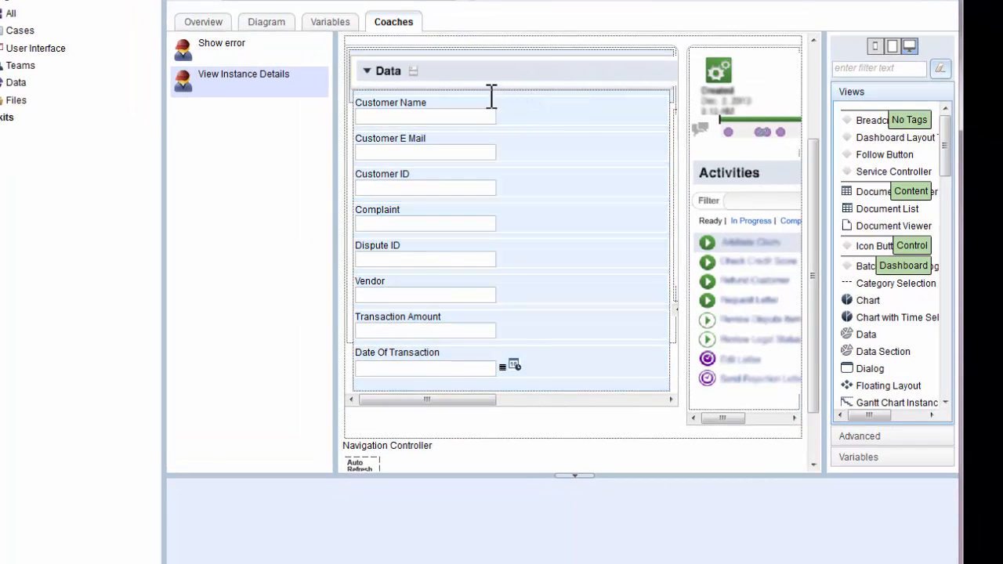
# Add a Horizontal Section beneath the existing fields in the coach's Data section.
pyautogui.click(854, 69)
pyautogui.write('hor')
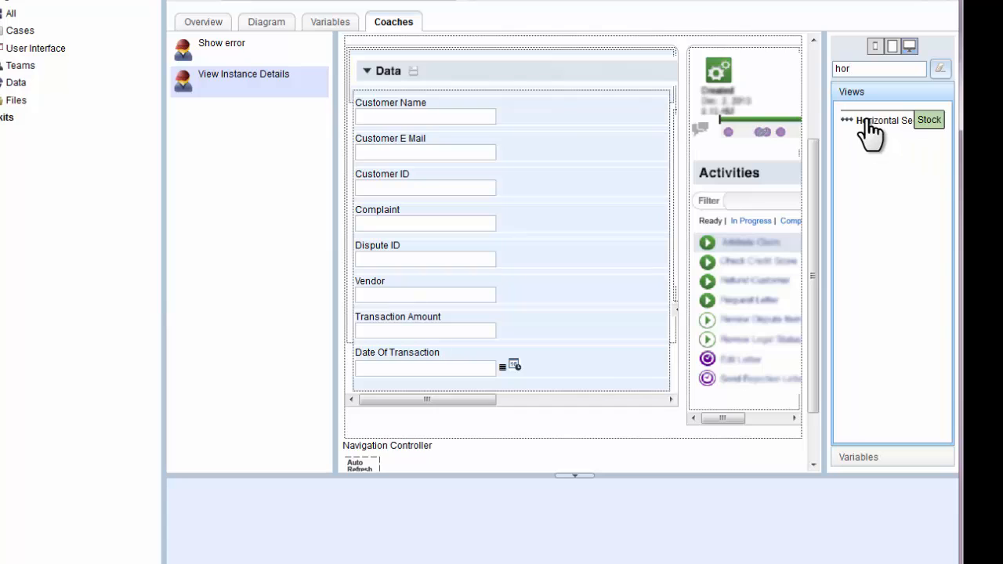
pyautogui.moveTo(868, 122); pyautogui.dragTo(497, 82)
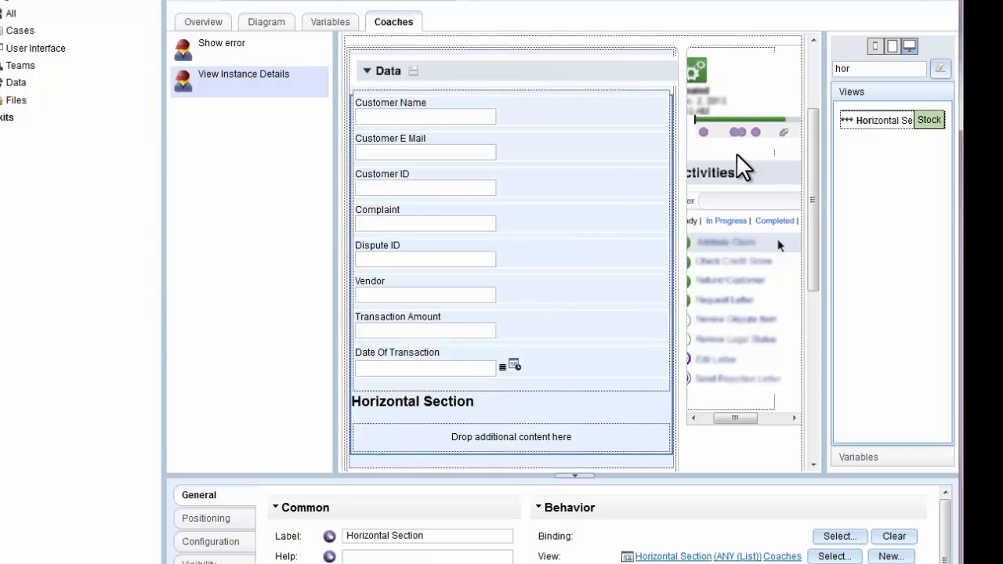
# Place two Vertical Sections side by side inside the Horizontal Section.
pyautogui.click(894, 71)
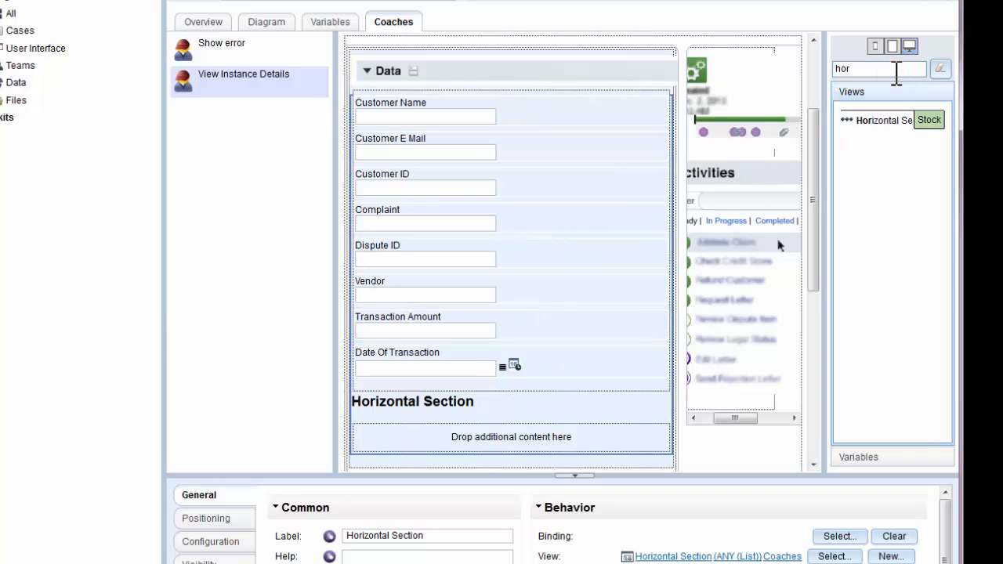
pyautogui.press('BackSpace')
pyautogui.press('BackSpace')
pyautogui.press('BackSpace')
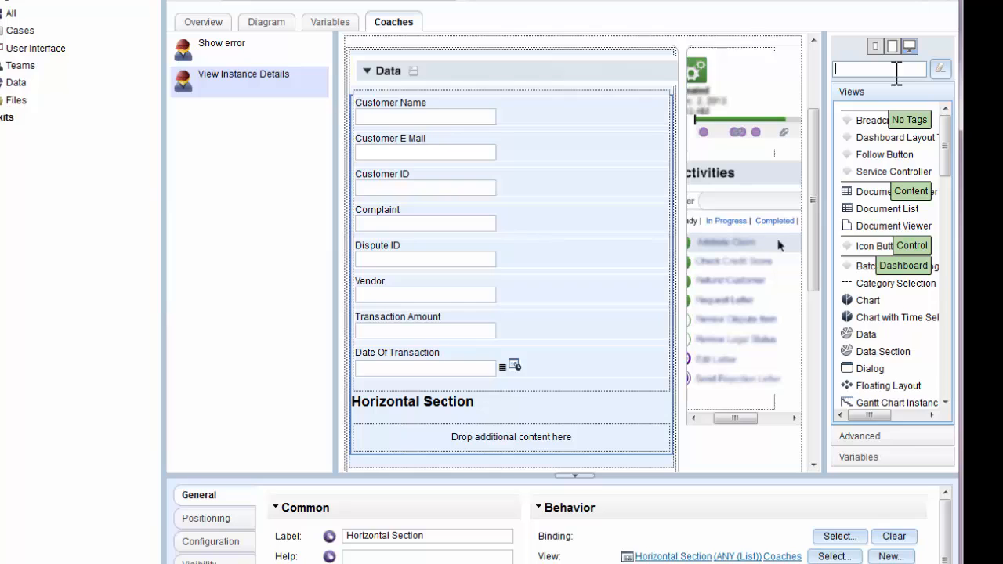
pyautogui.write('ver')
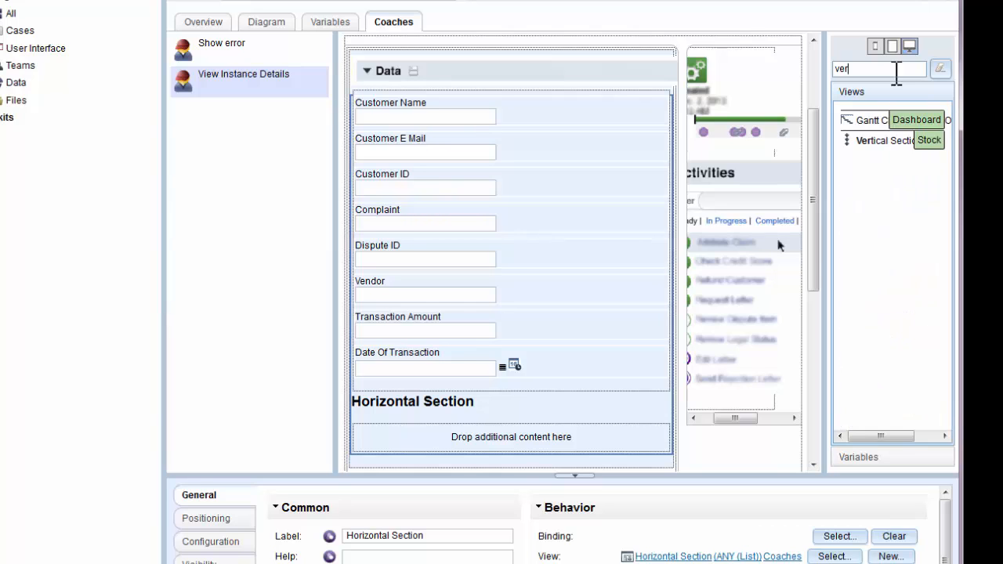
pyautogui.moveTo(862, 144); pyautogui.dragTo(441, 432)
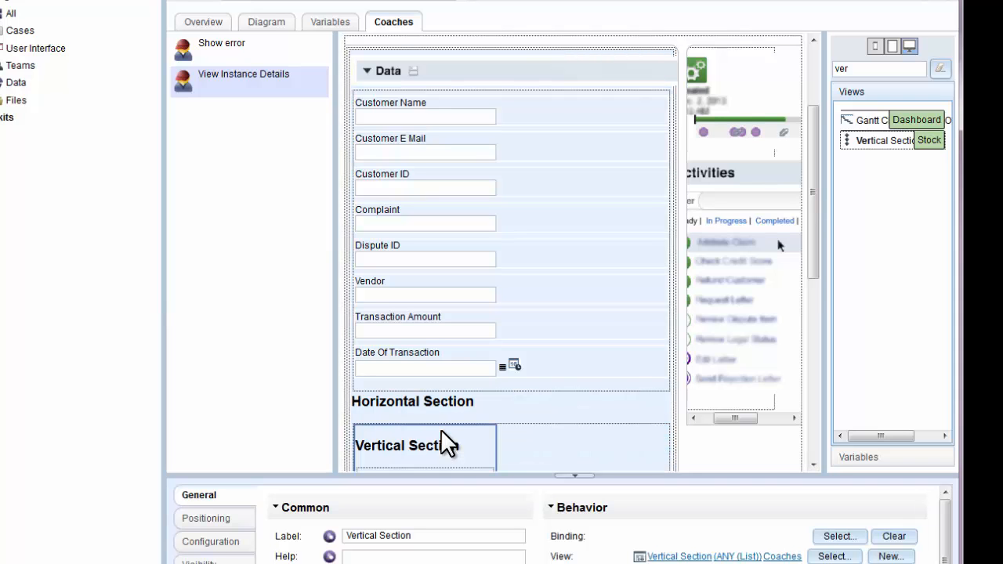
pyautogui.moveTo(862, 140); pyautogui.dragTo(530, 445)
# Label the first vertical section Customer Information and the second one Dispute Information.
pyautogui.scroll(-3, 470, 435)
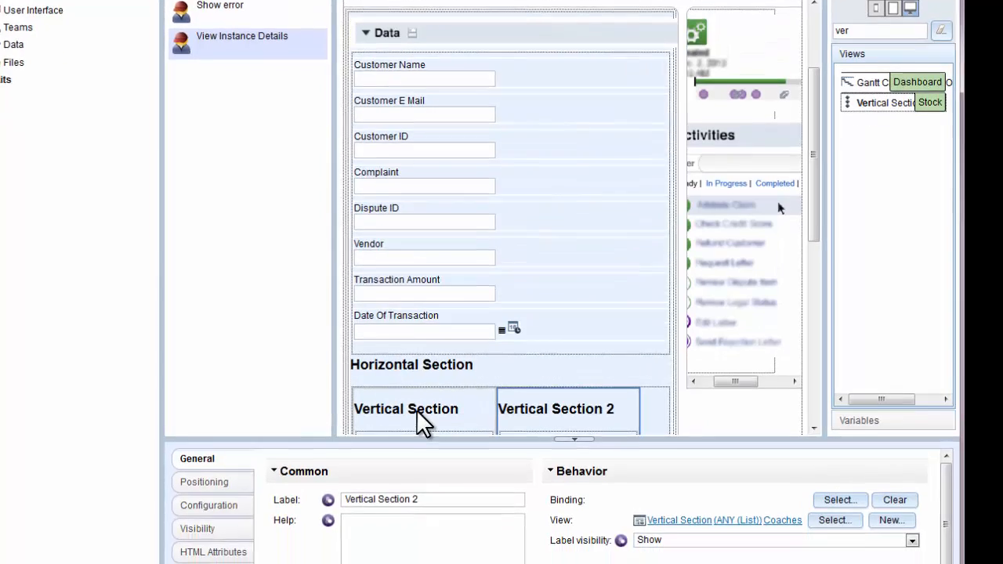
pyautogui.click(415, 366)
pyautogui.moveTo(426, 437); pyautogui.dragTo(290, 436)
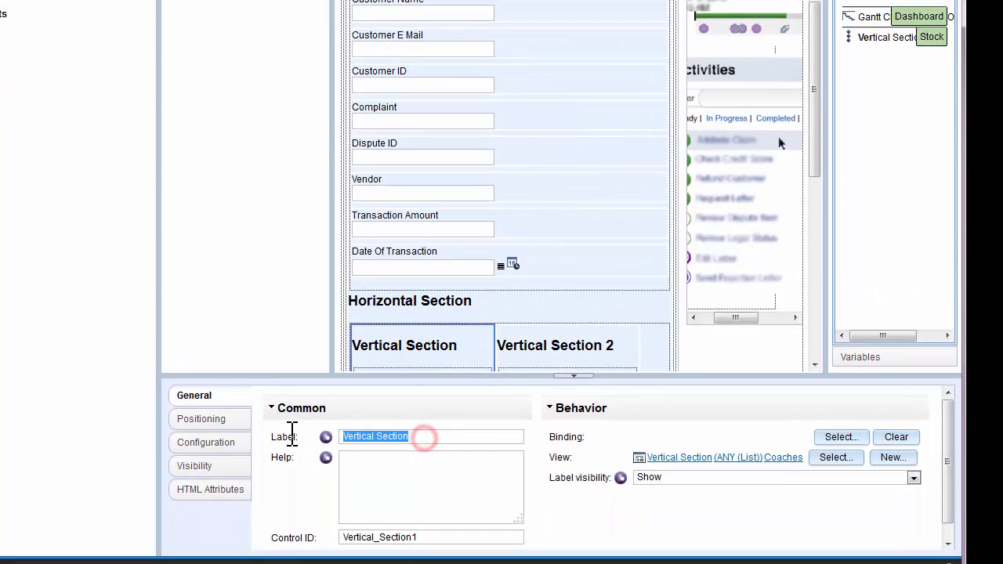
pyautogui.write('Customer Information')
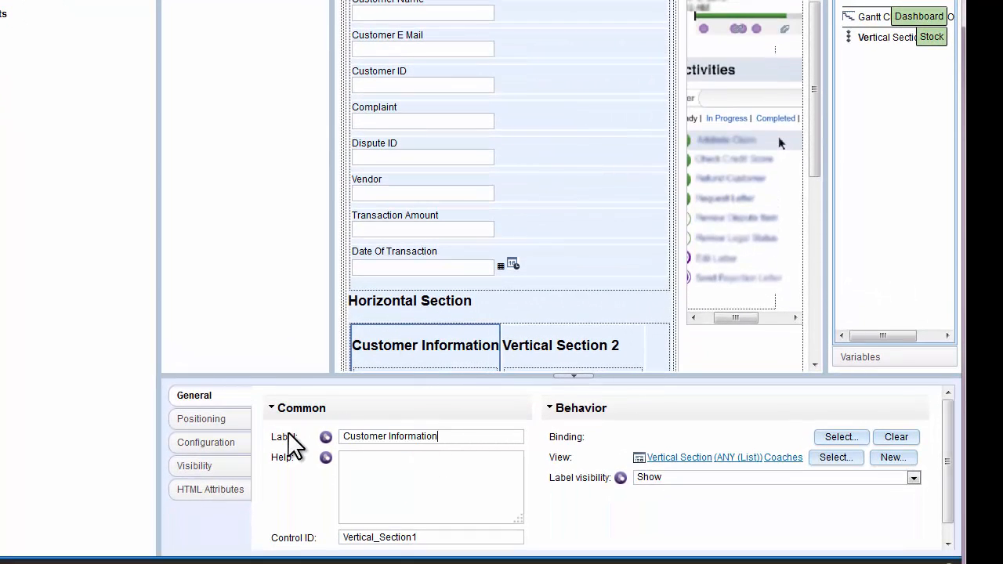
pyautogui.click(557, 346)
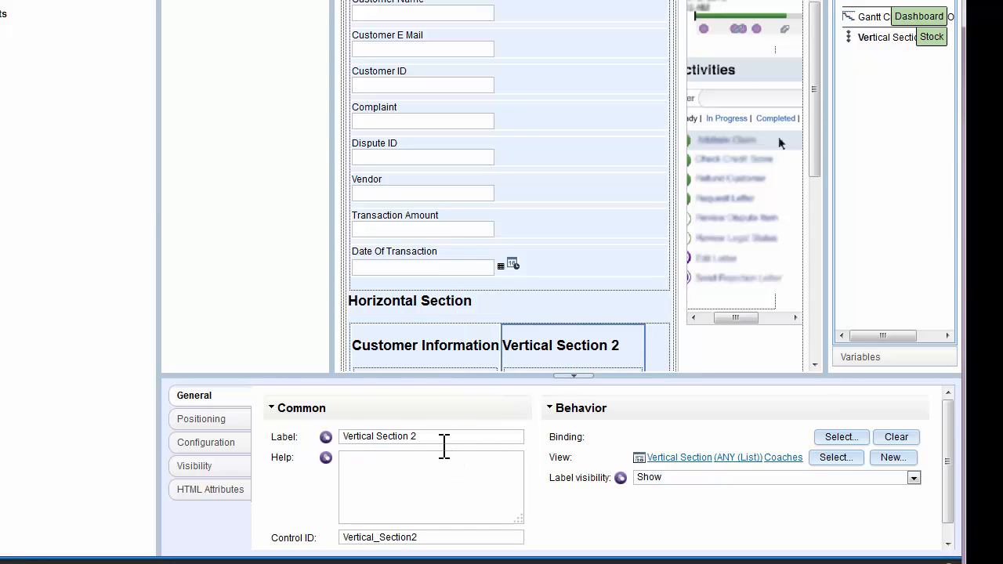
pyautogui.moveTo(423, 437); pyautogui.dragTo(287, 439)
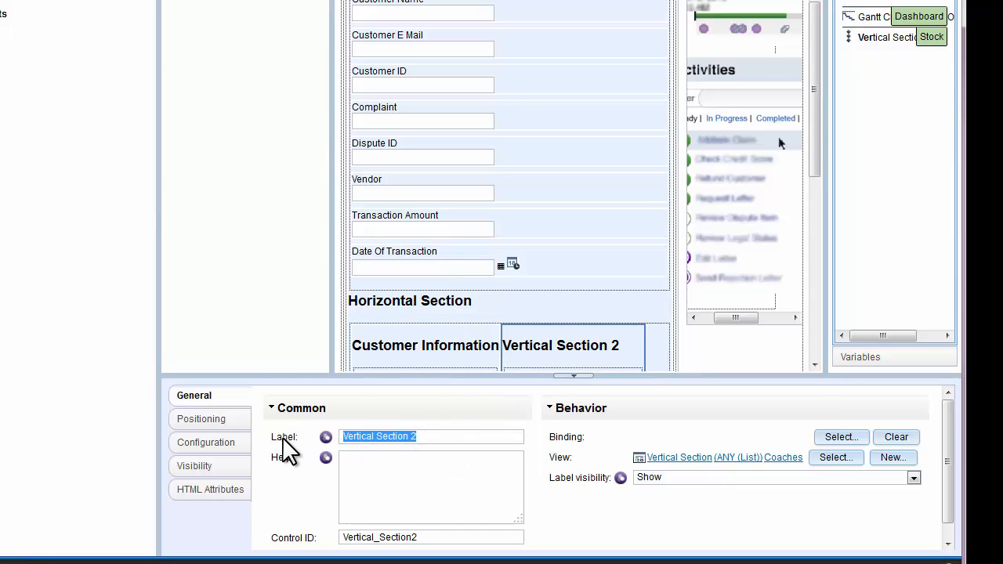
pyautogui.write('Dispute Information')
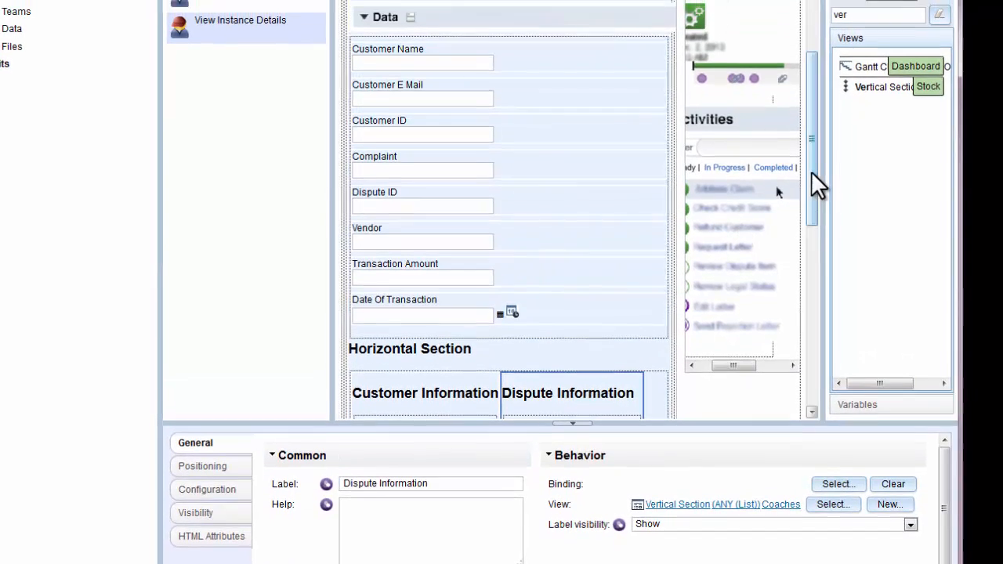
# Move Customer Name, Customer E Mail and Customer ID into Customer Information, and Complaint, Dispute ID, Vendor, Transaction Amount and Date Of Transaction into Dispute Information.
pyautogui.moveTo(811, 170); pyautogui.dragTo(809, 186)
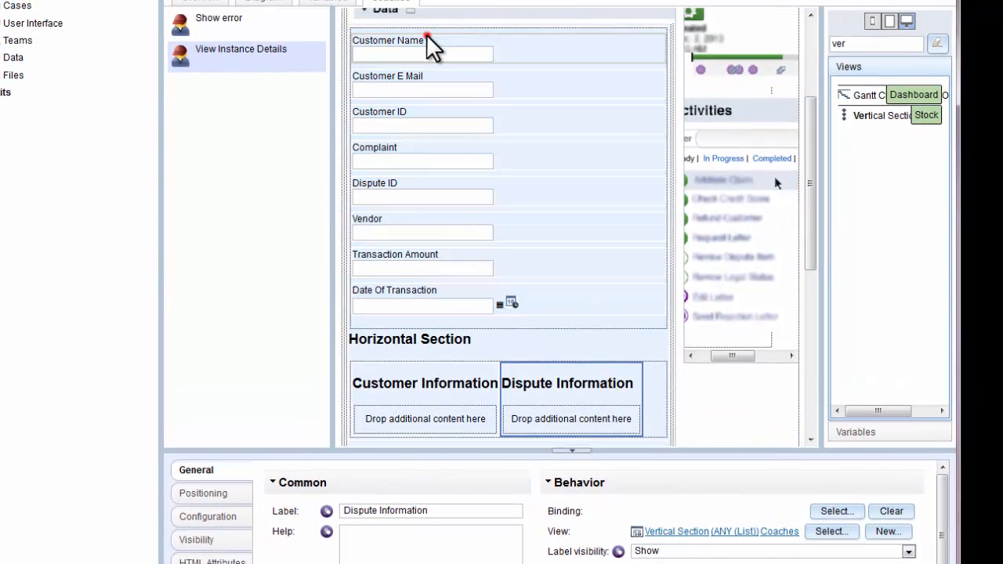
pyautogui.moveTo(430, 49); pyautogui.dragTo(403, 427)
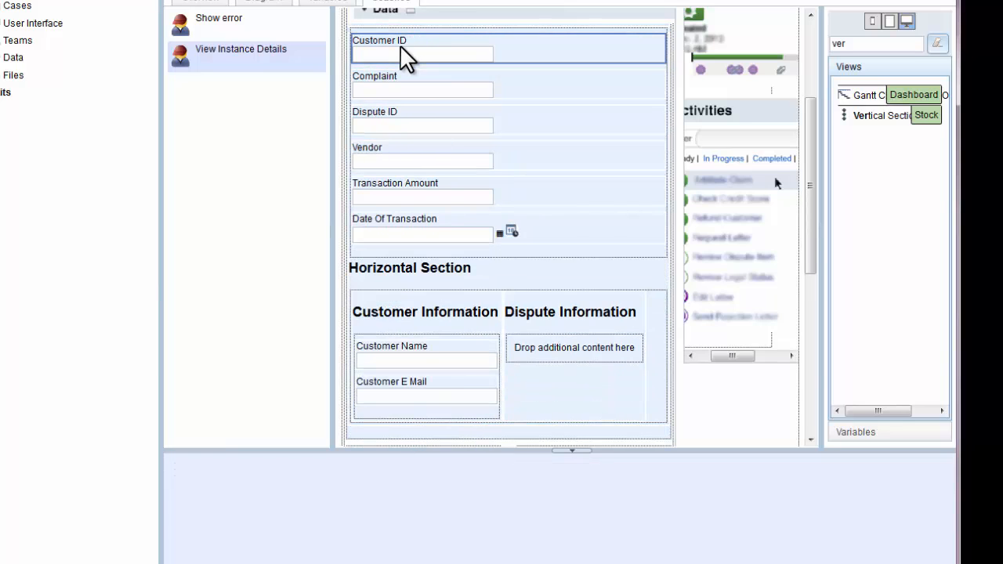
pyautogui.moveTo(400, 44); pyautogui.dragTo(406, 415)
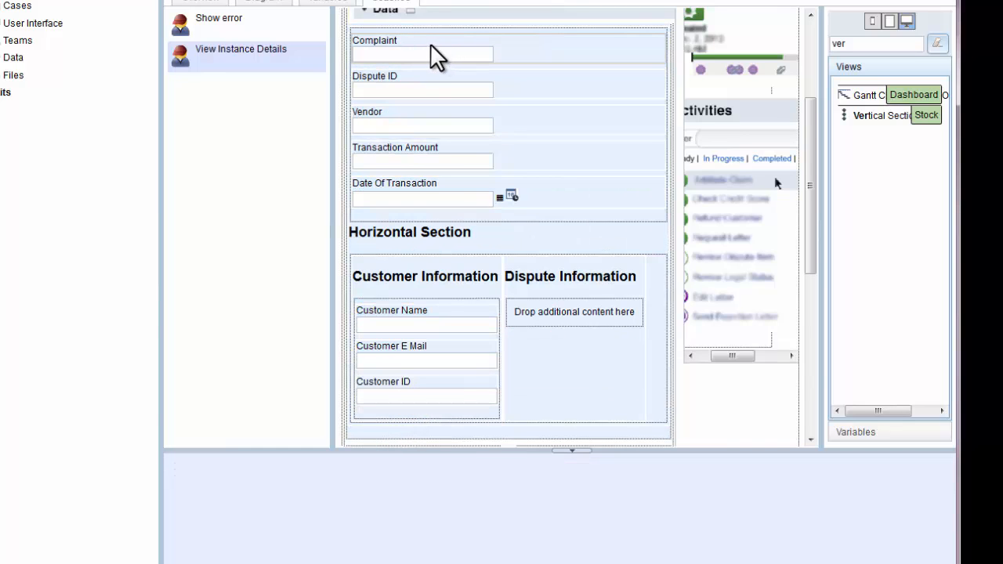
pyautogui.moveTo(423, 41); pyautogui.dragTo(582, 313)
pyautogui.moveTo(423, 42); pyautogui.dragTo(548, 302)
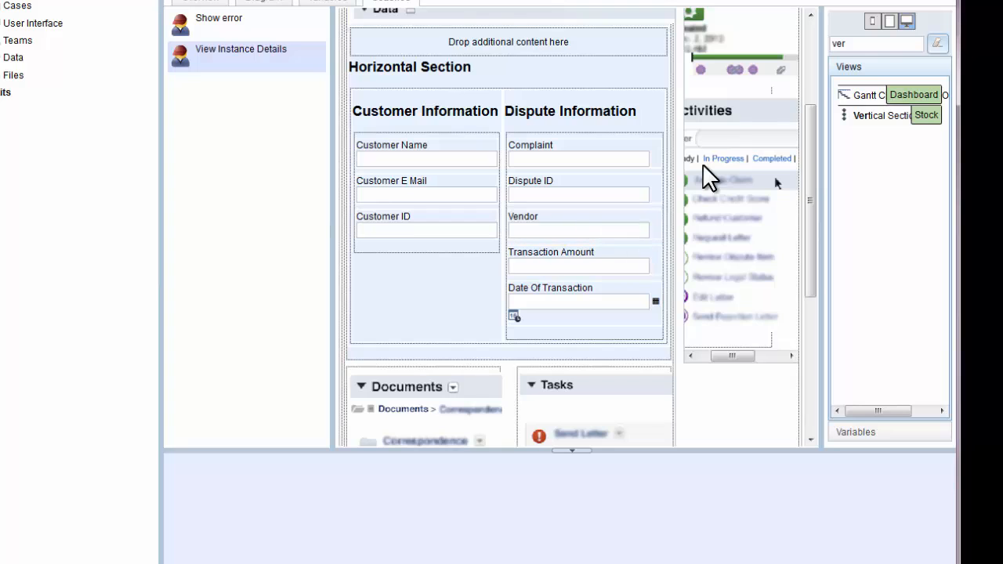
# Clear the label of the Horizontal Section that contains the two vertical sections.
pyautogui.scroll(1, 811, 118)
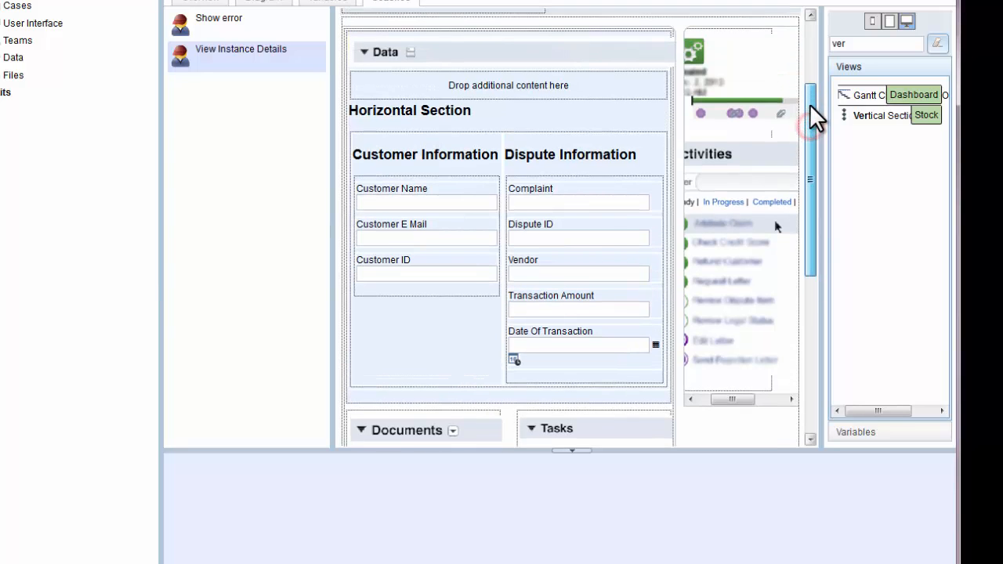
pyautogui.click(445, 115)
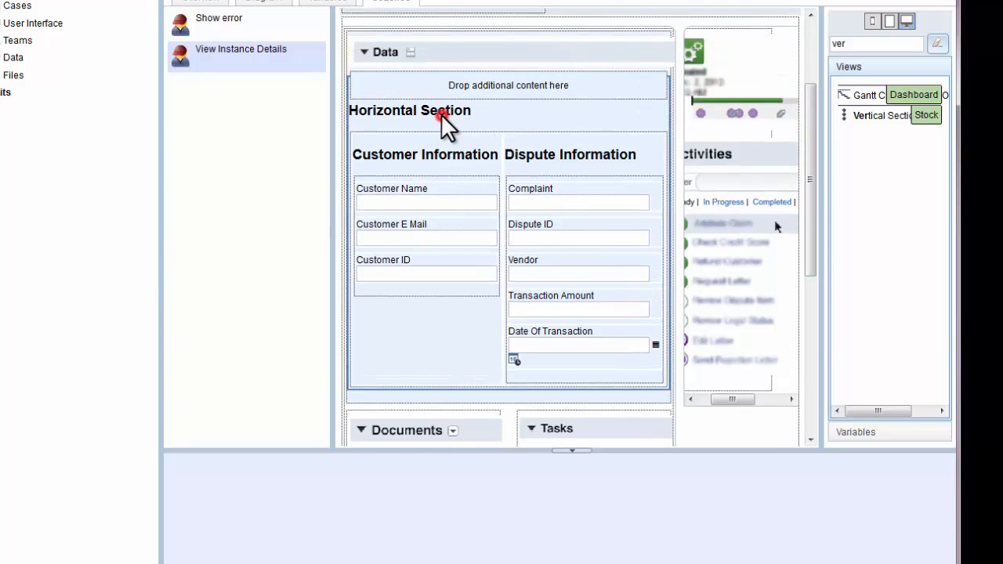
pyautogui.moveTo(428, 441); pyautogui.dragTo(273, 437)
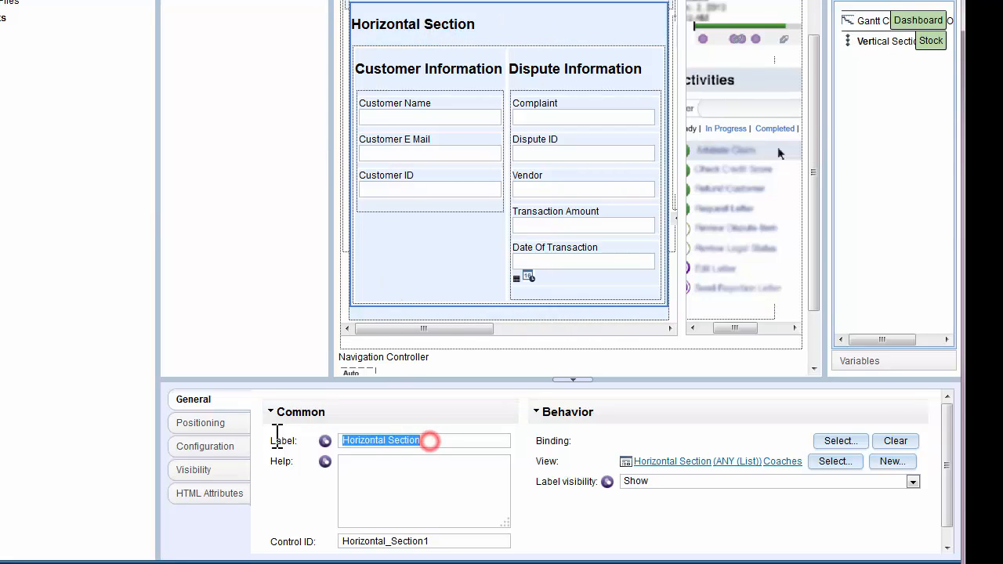
pyautogui.press('BackSpace')
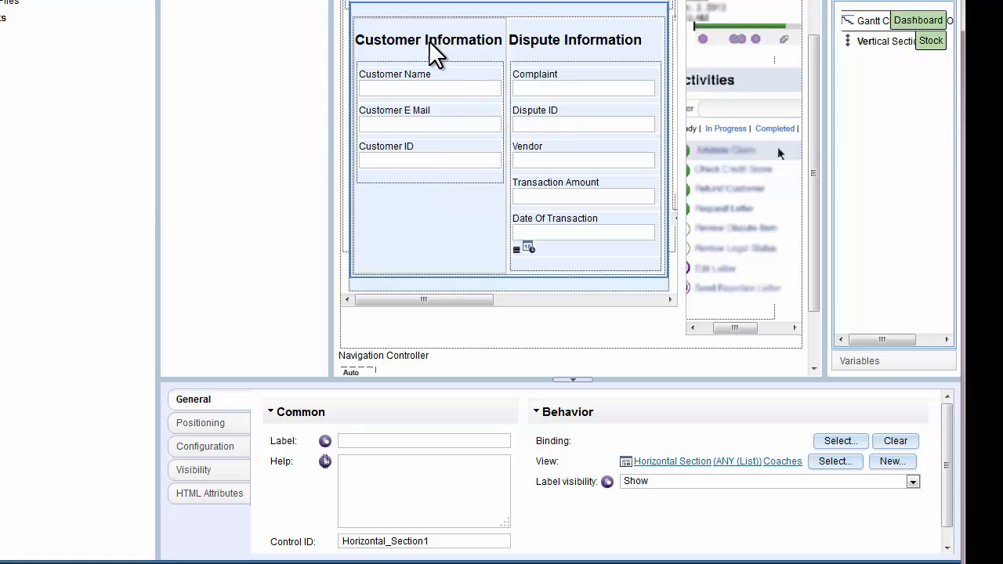
# Set the width of the Customer Information vertical section to 400 in its positioning properties.
pyautogui.click(430, 43)
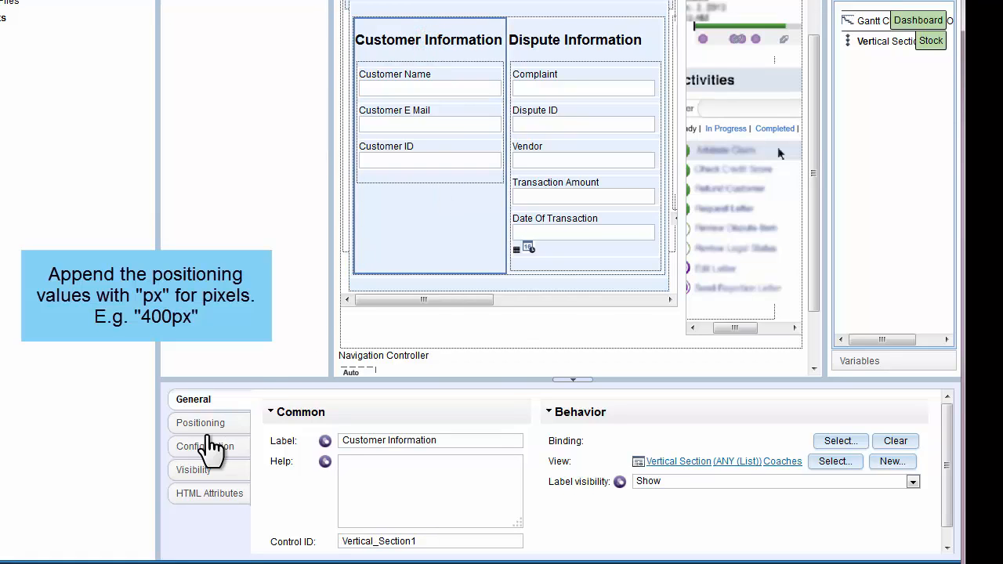
pyautogui.click(202, 423)
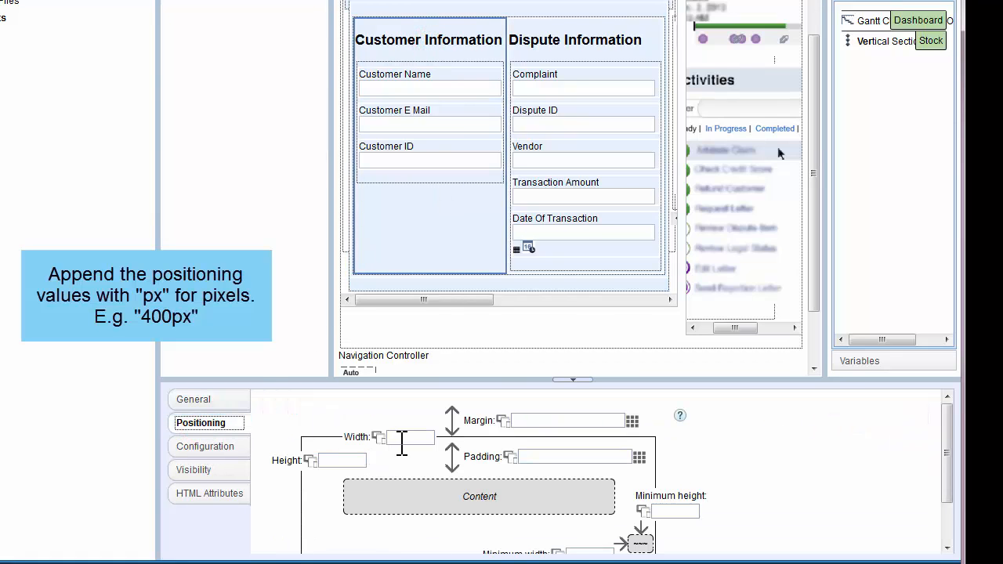
pyautogui.click(401, 439)
pyautogui.write('400')
pyautogui.press('Tab')
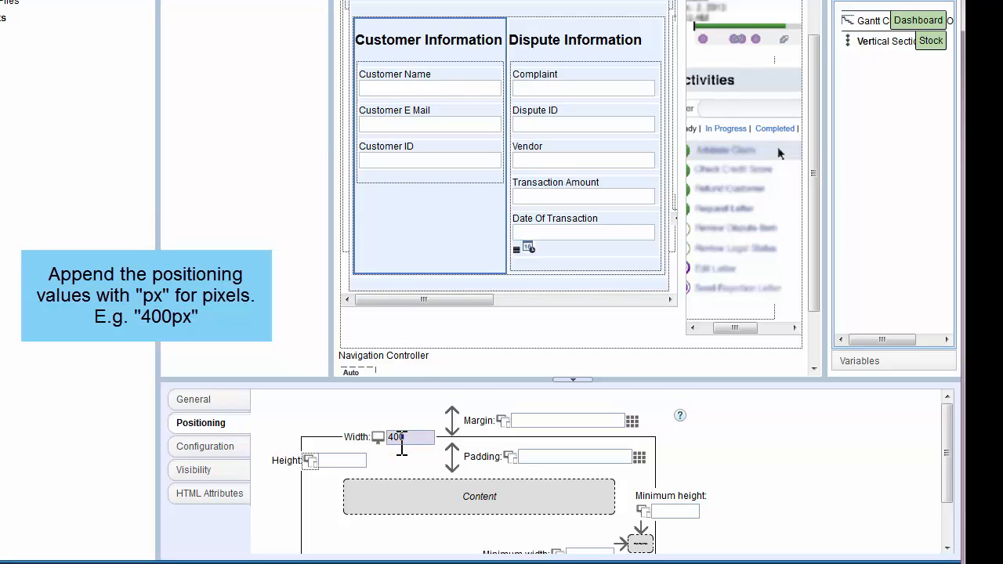
# Set the Dispute Information section's width to 400 and close the Manage Dispute UI human service.
pyautogui.click(608, 41)
pyautogui.click(404, 438)
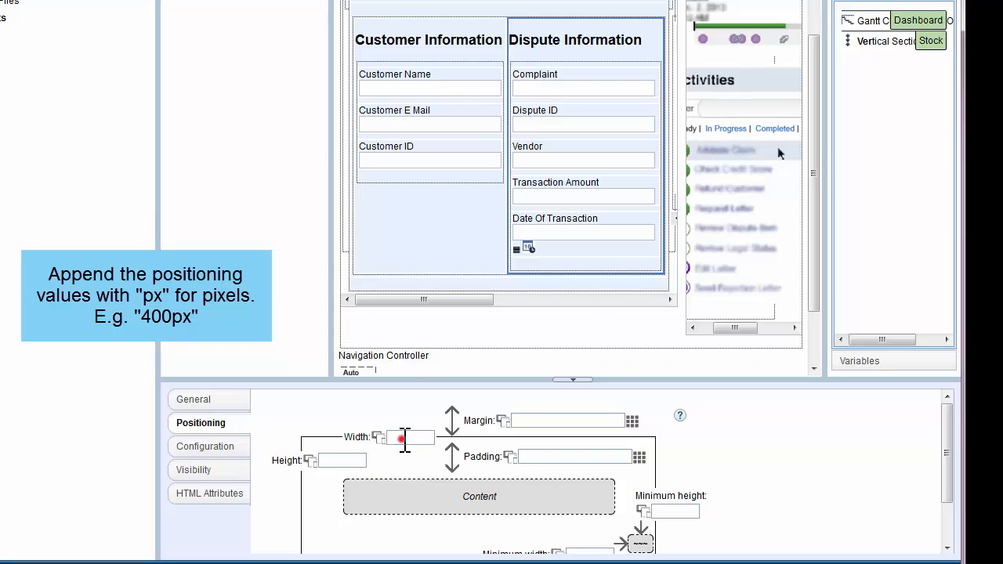
pyautogui.write('400')
pyautogui.press('Tab')
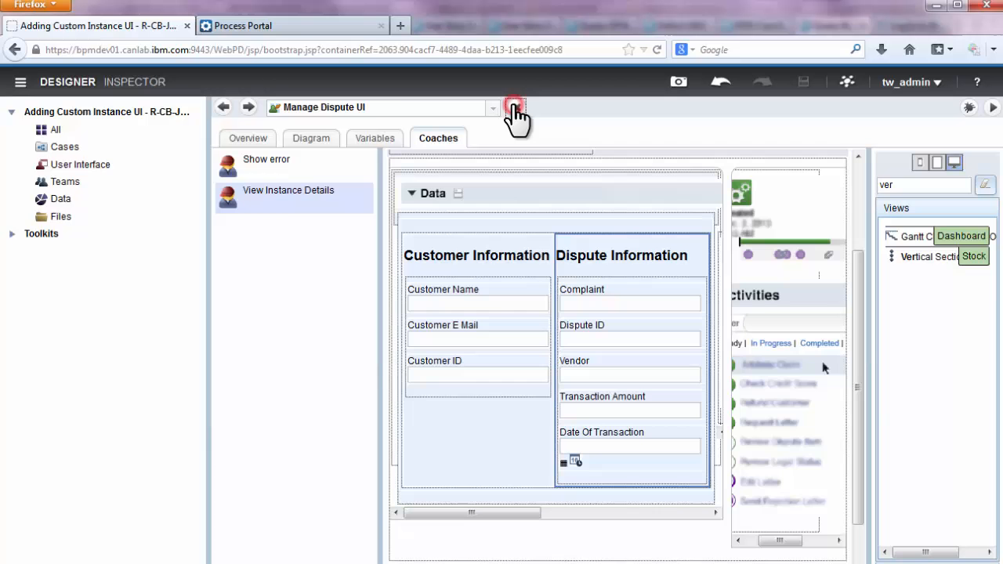
pyautogui.click(515, 108)
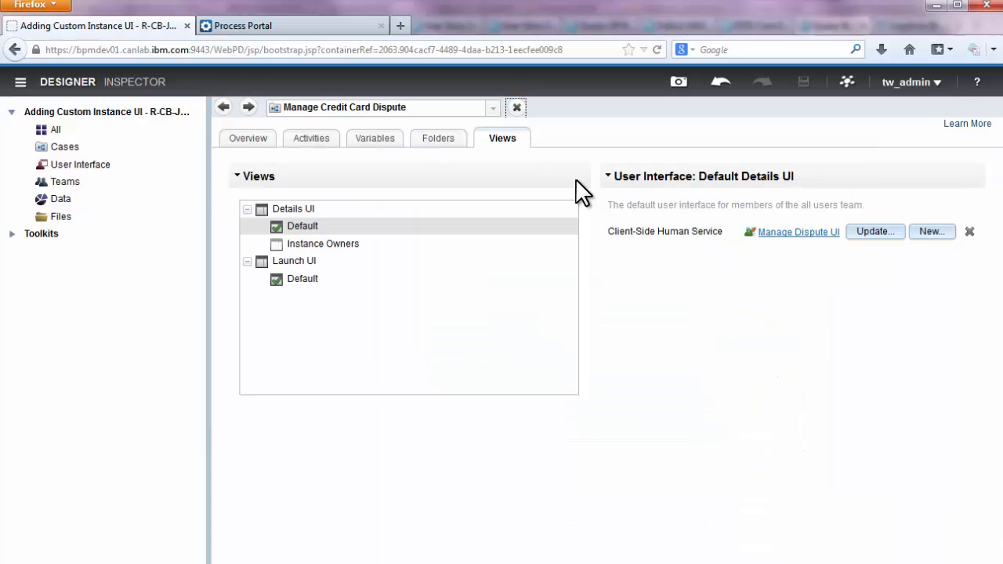
# Switch to Process Portal, reload the page and launch a new Manage Credit Card Dispute instance.
pyautogui.click(313, 25)
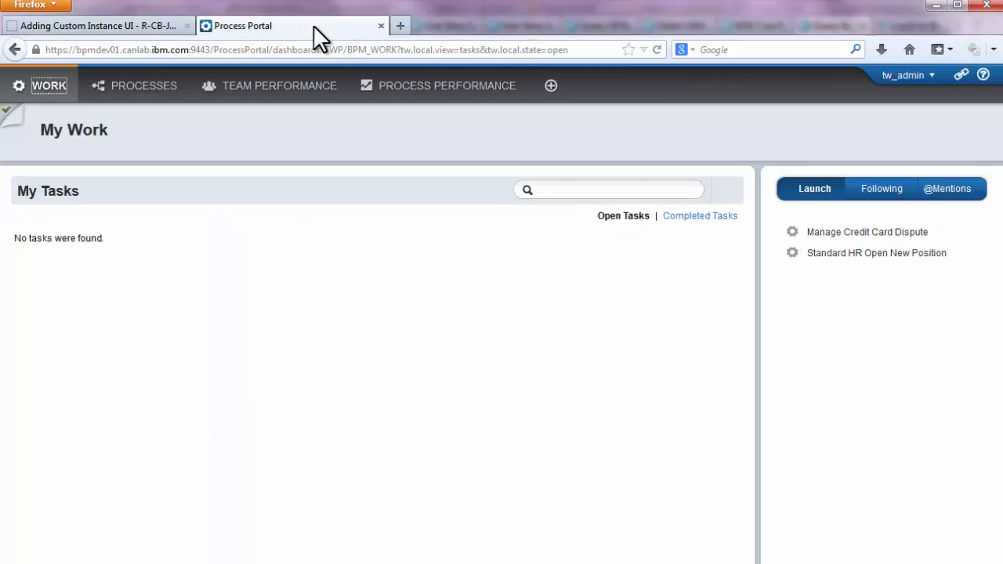
pyautogui.press('F5')
pyautogui.click(840, 233)
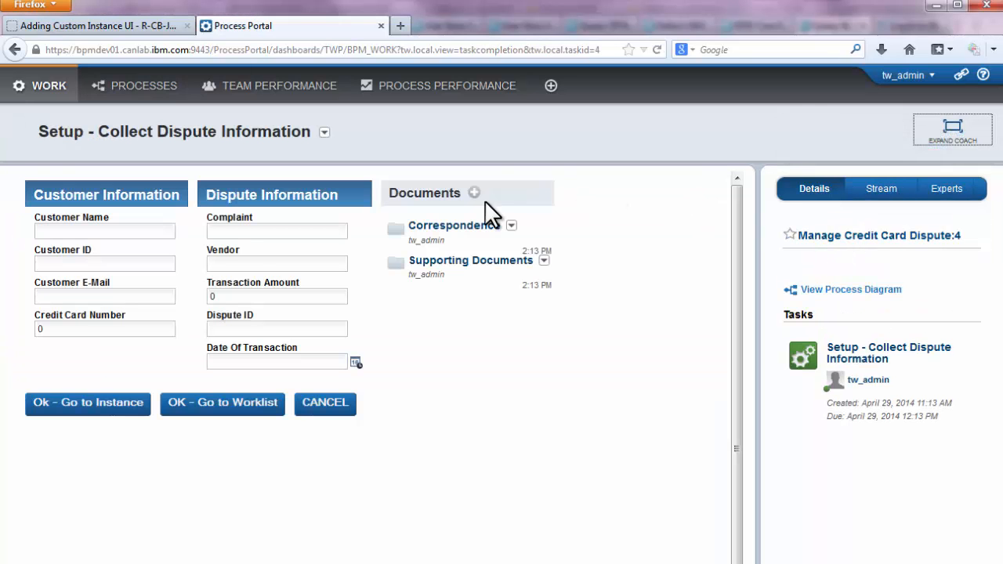
# Fill in the customer details, credit card number, dispute ID, complaint Overcharged, vendor Acme, amount 3,443 and transaction date 4/2/2014, and submit, going to the instance.
pyautogui.click(130, 228)
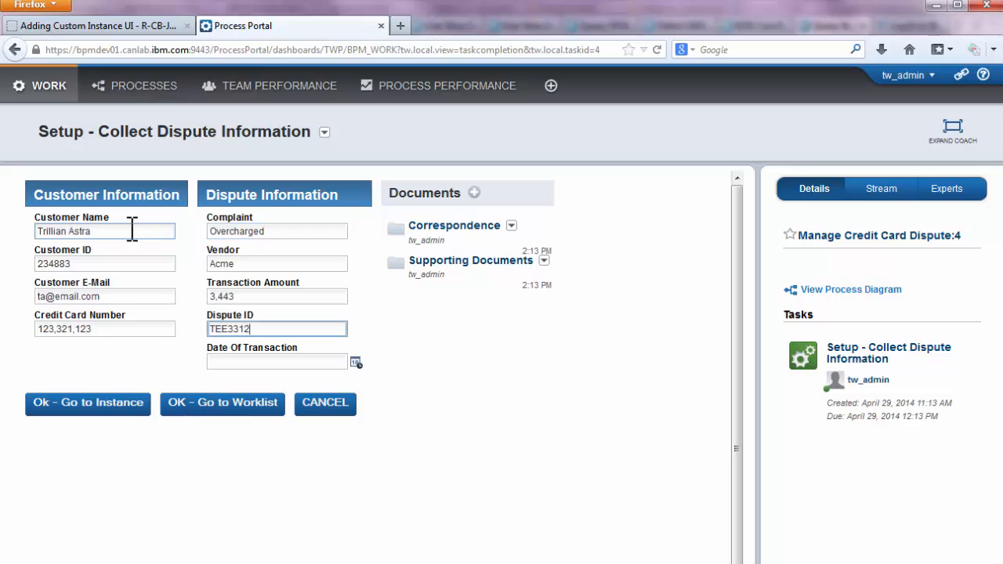
pyautogui.click(354, 361)
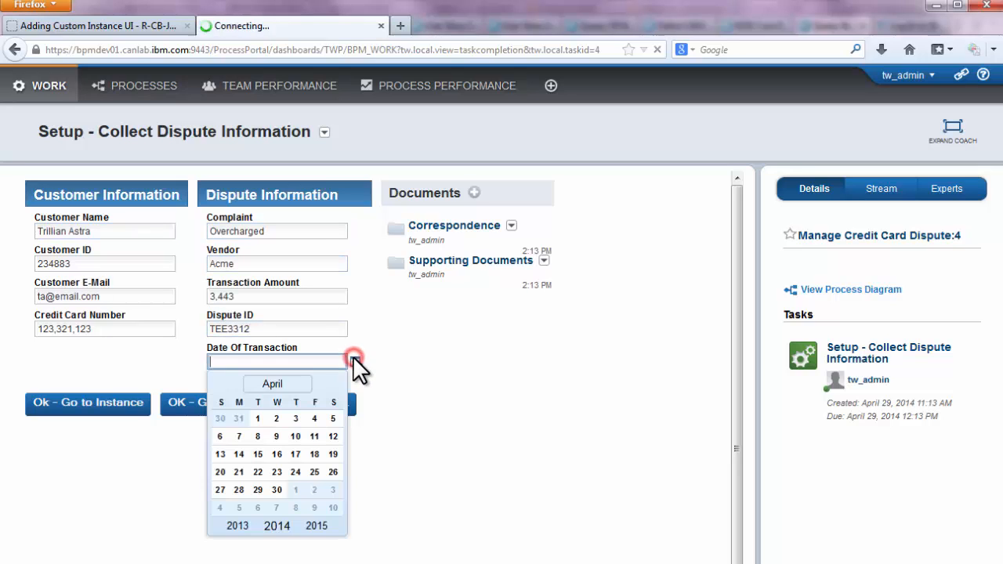
pyautogui.click(277, 418)
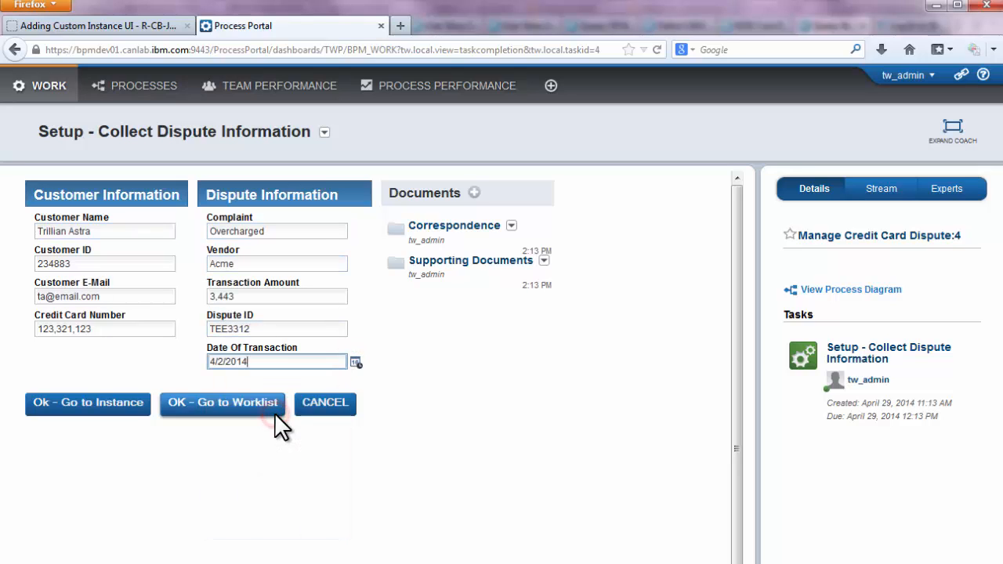
pyautogui.click(102, 402)
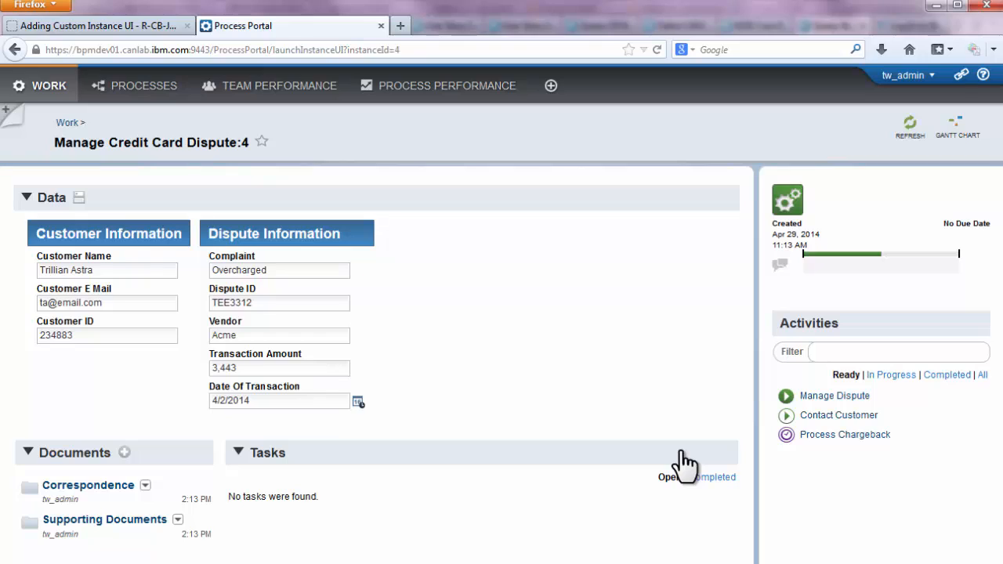
# Change the Vendor in the instance's Dispute Information to "Acme, Inc." and save the instance data.
pyautogui.click(264, 334)
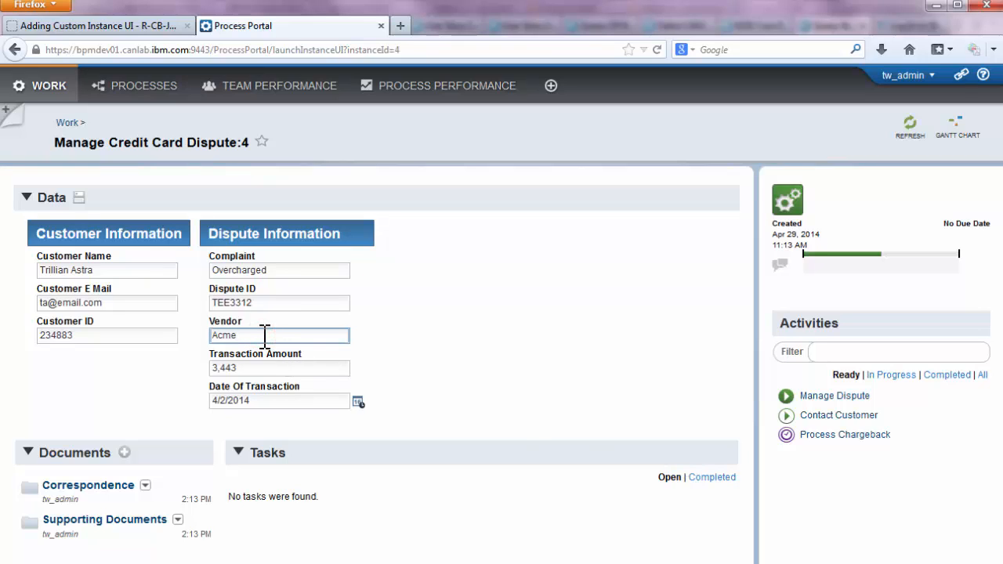
pyautogui.write(', Inc.')
pyautogui.click(81, 197)
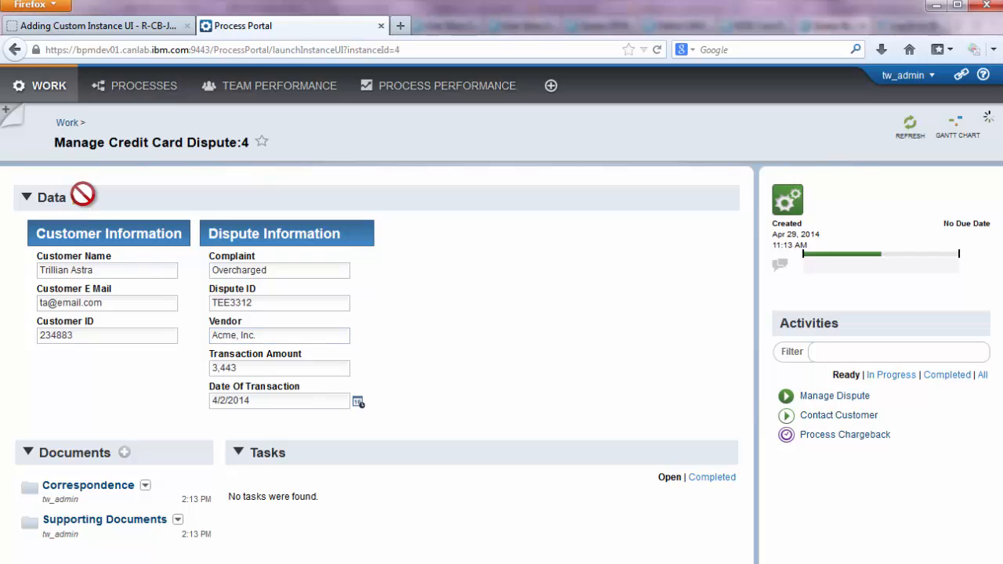